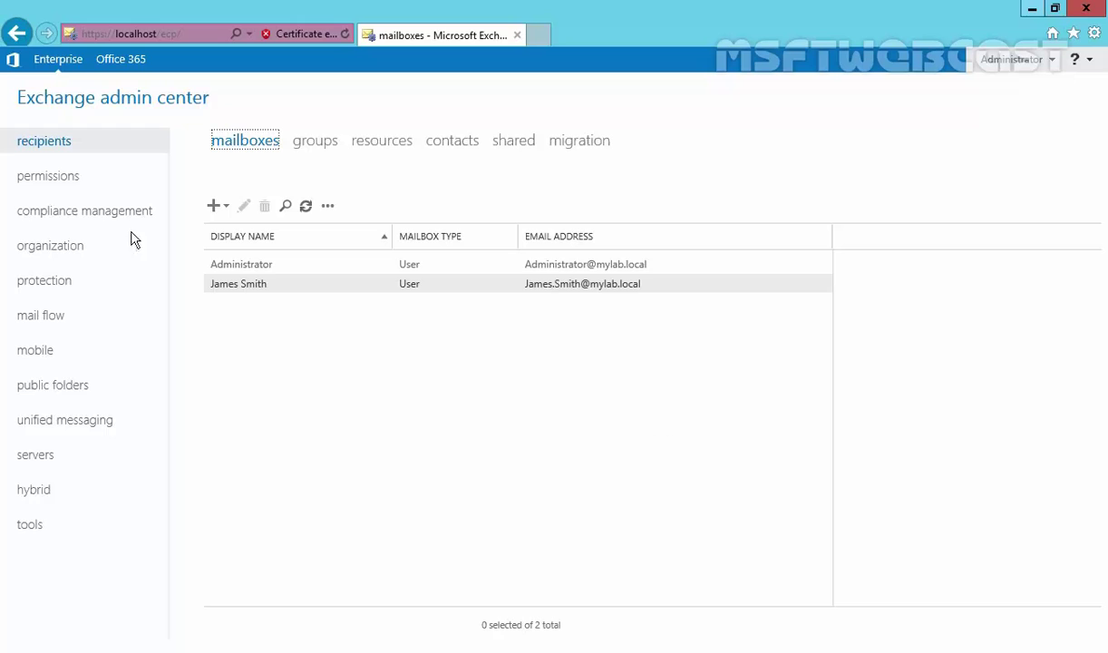
From the contacts list, start a new mail contact and begin entering its first name.
click(442, 145)
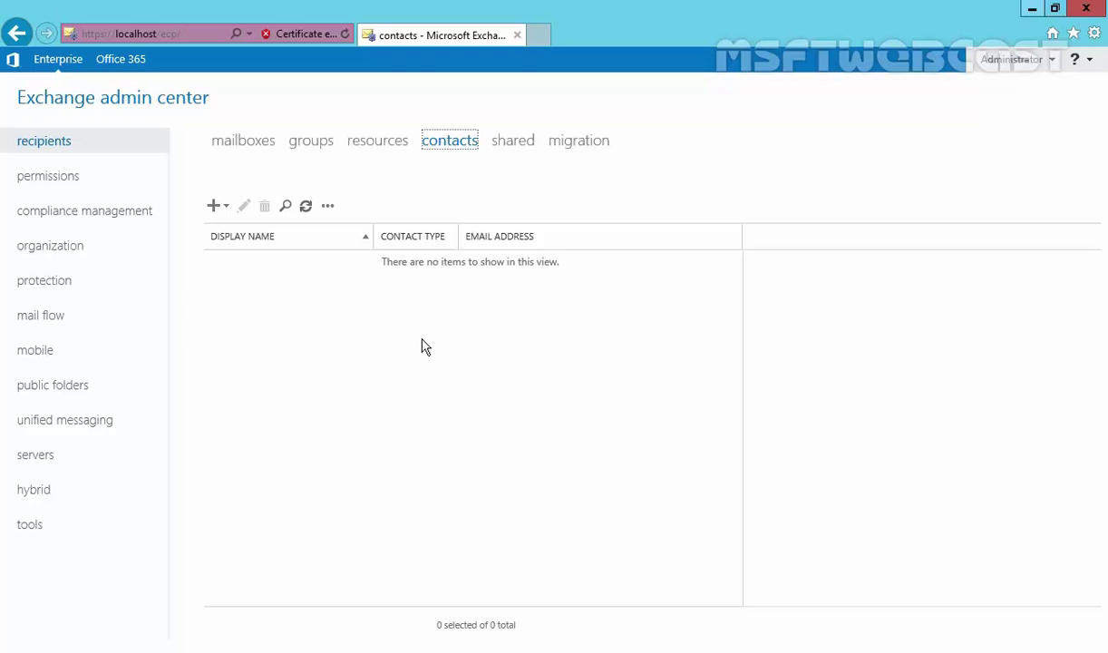
click(229, 211)
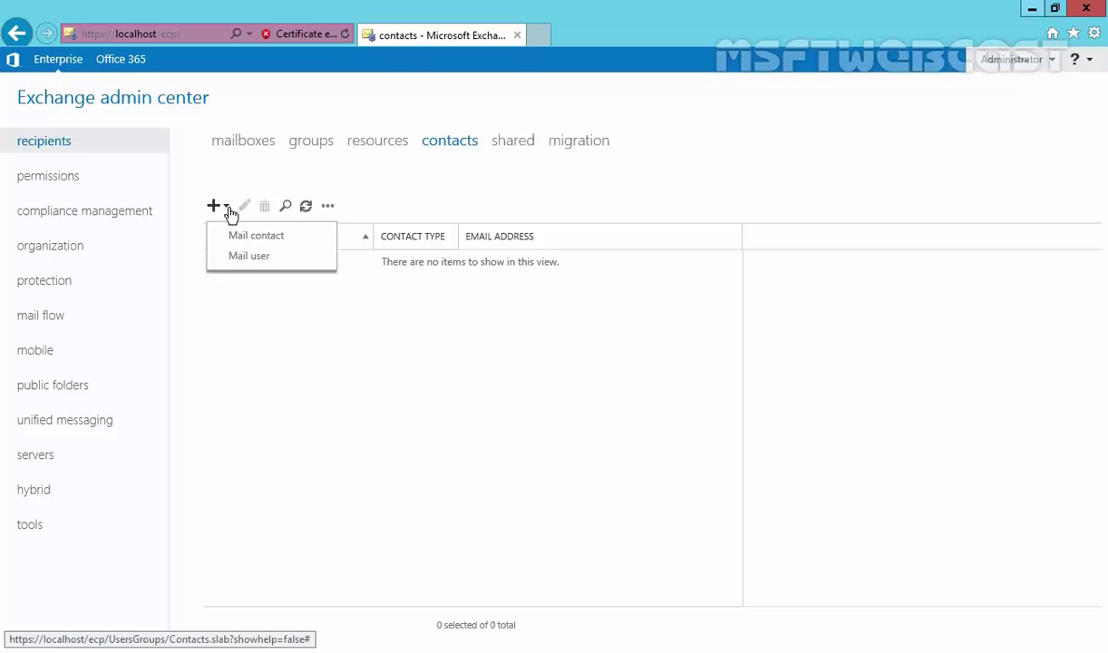
click(280, 238)
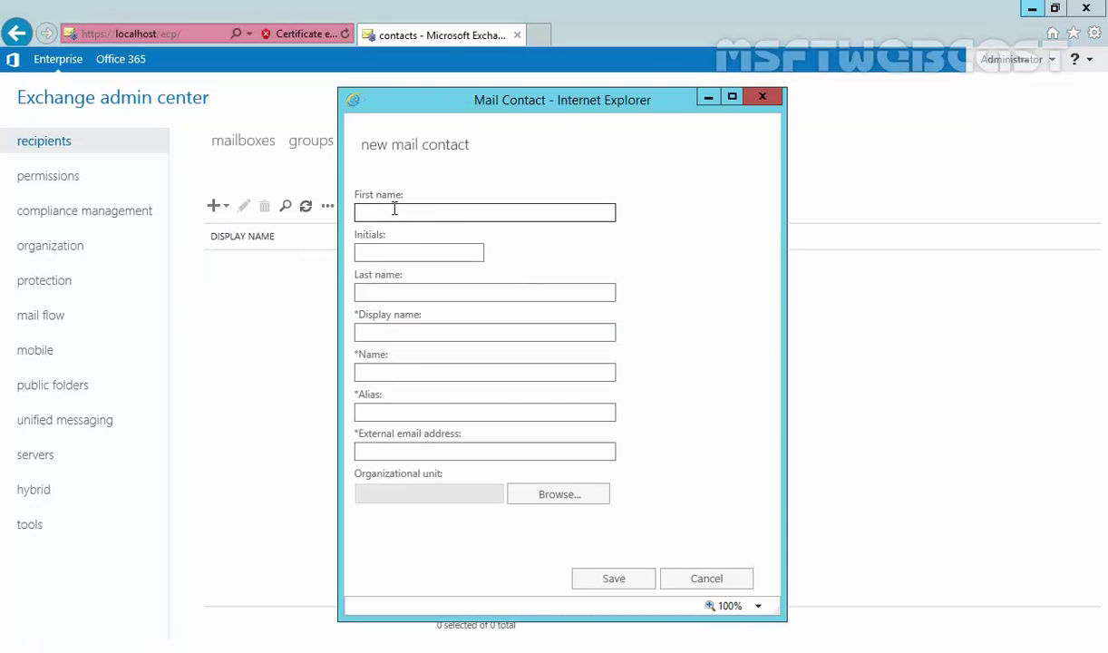
click(395, 209)
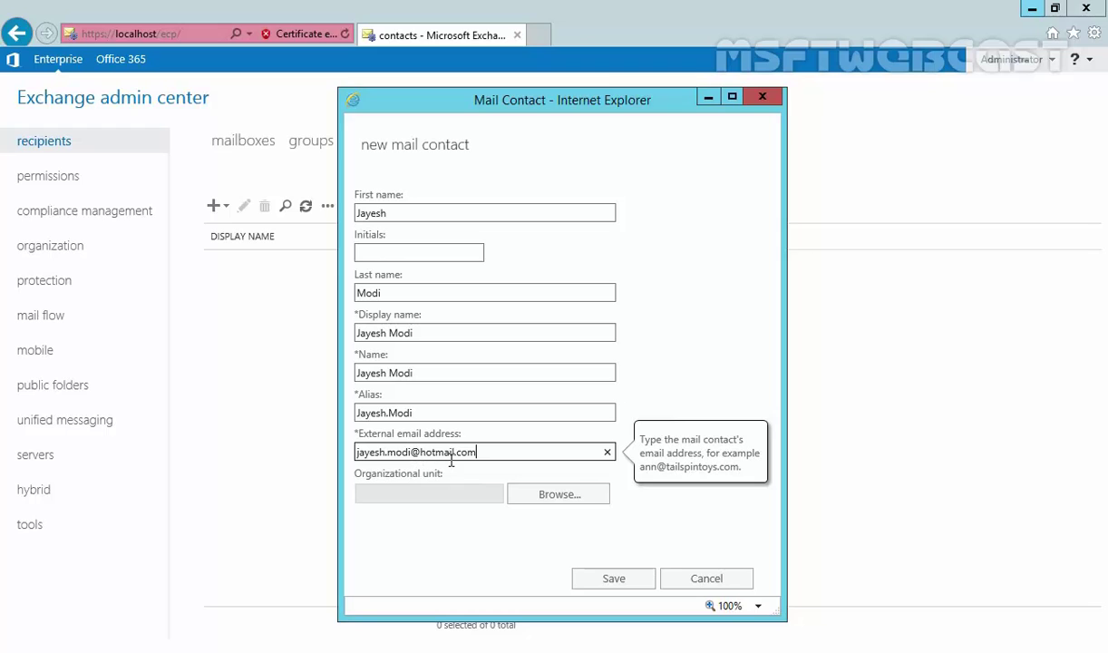
click(548, 498)
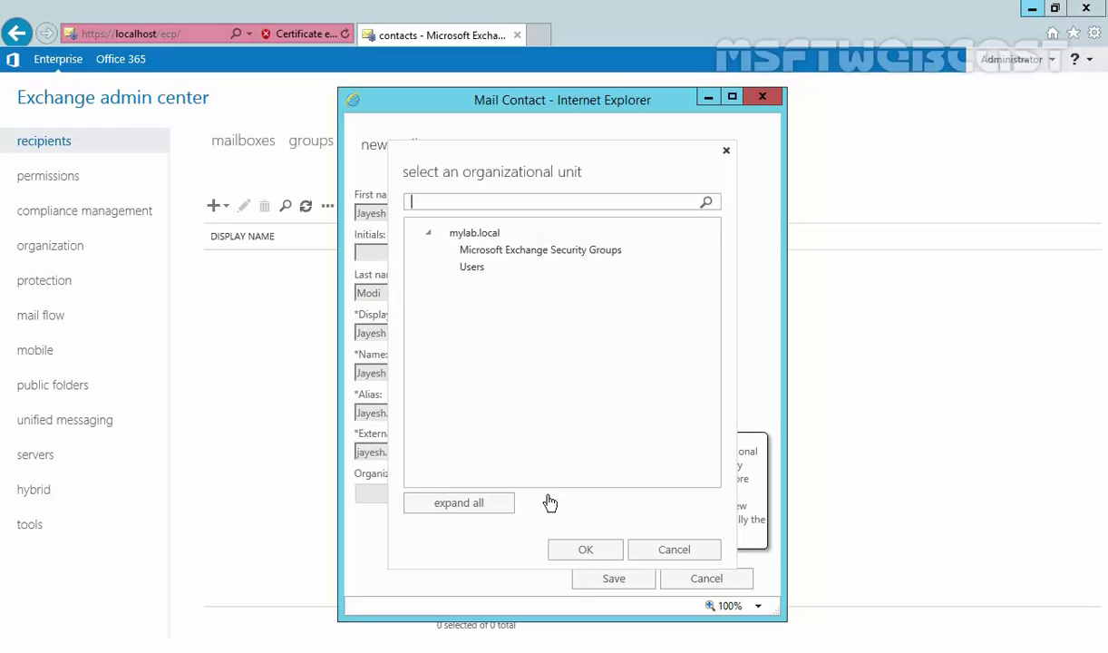
click(472, 270)
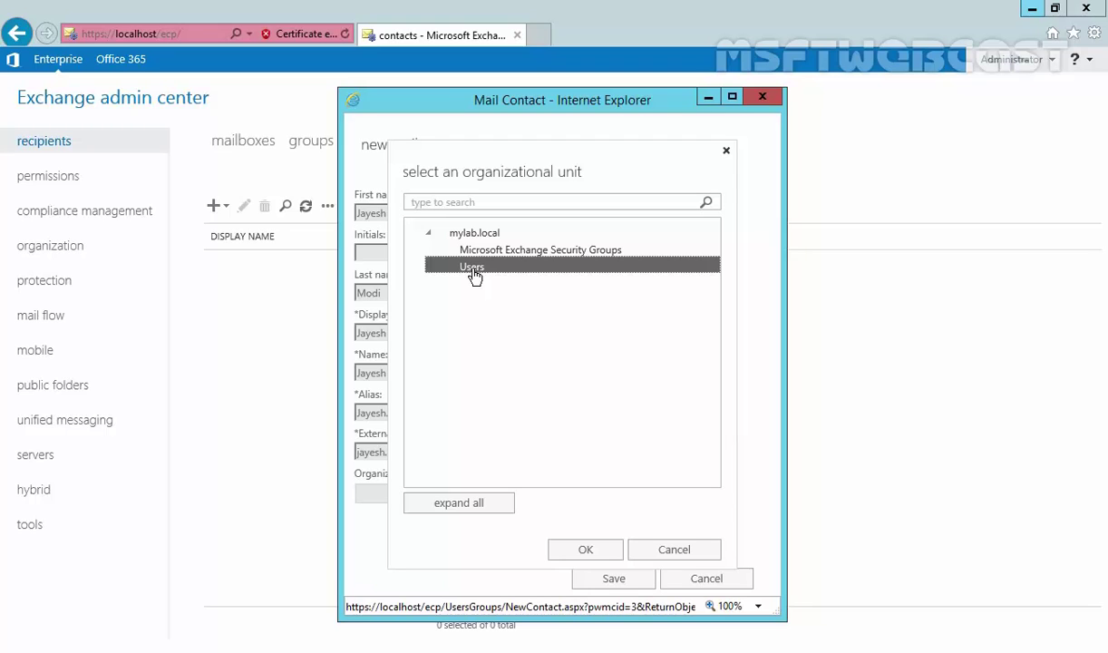
click(561, 553)
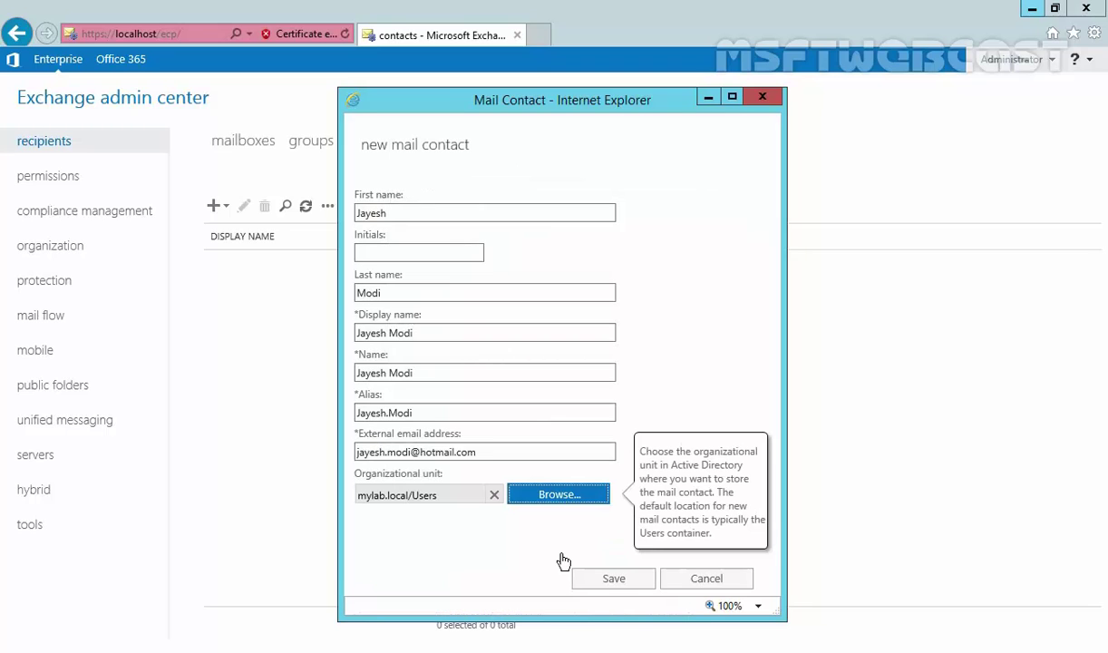
click(606, 584)
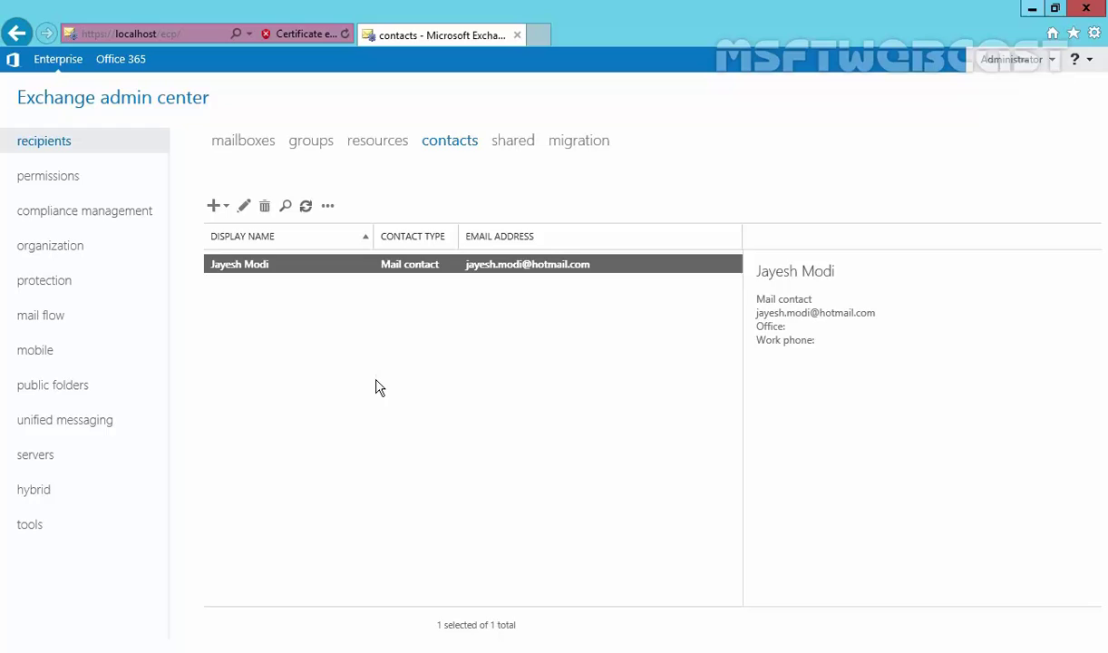
click(229, 271)
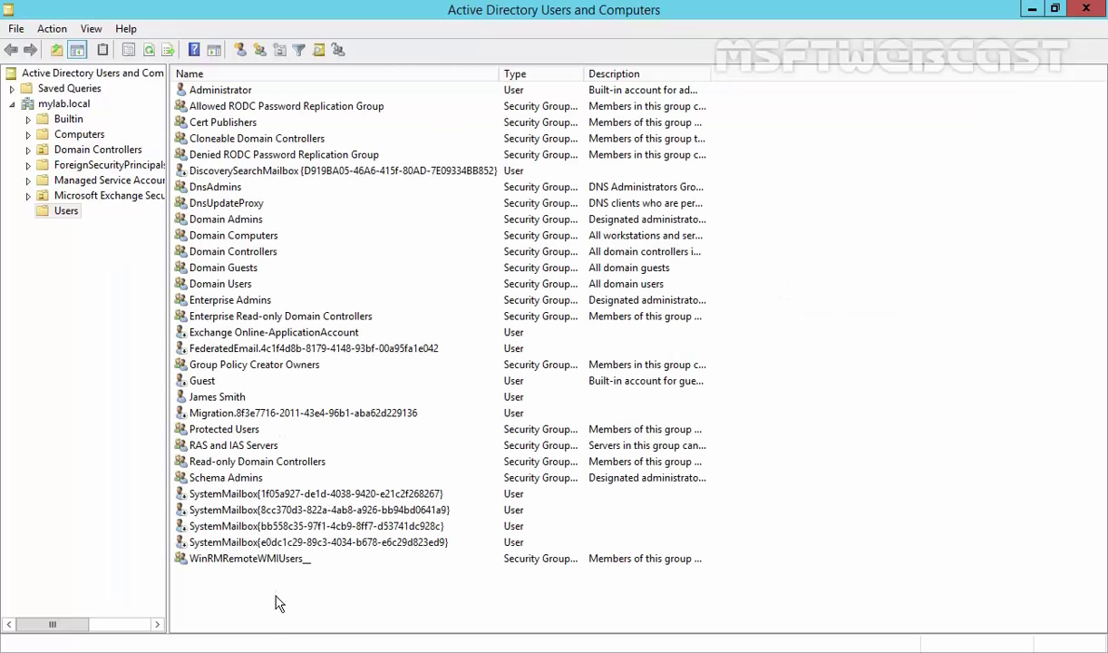
click(148, 50)
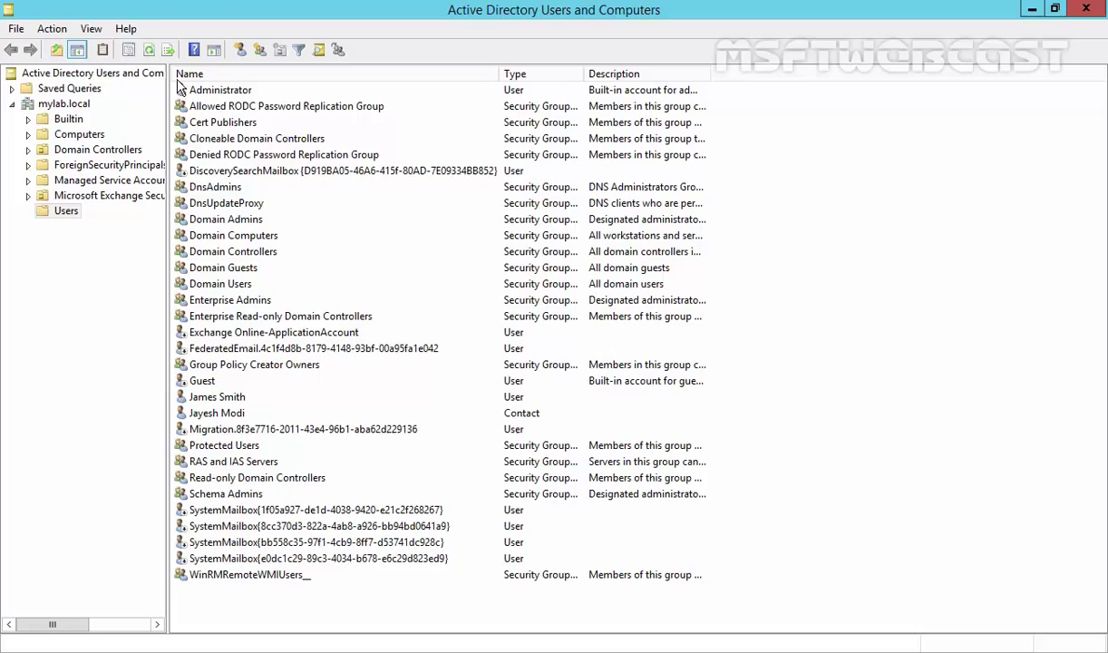
click(194, 414)
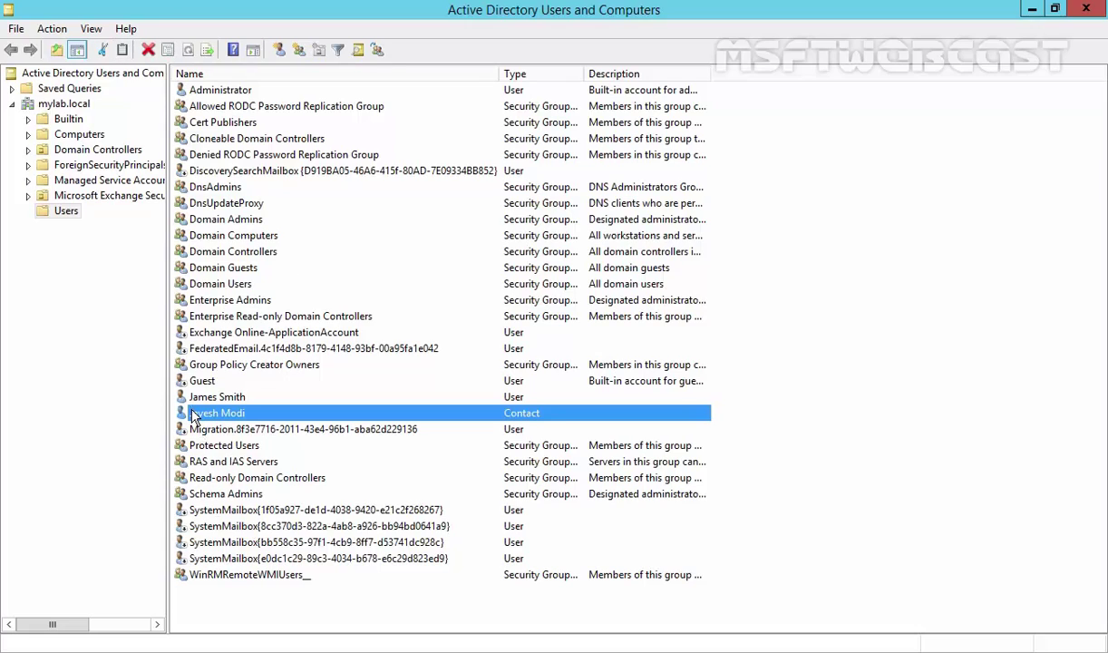
key(F2)
right_click(514, 413)
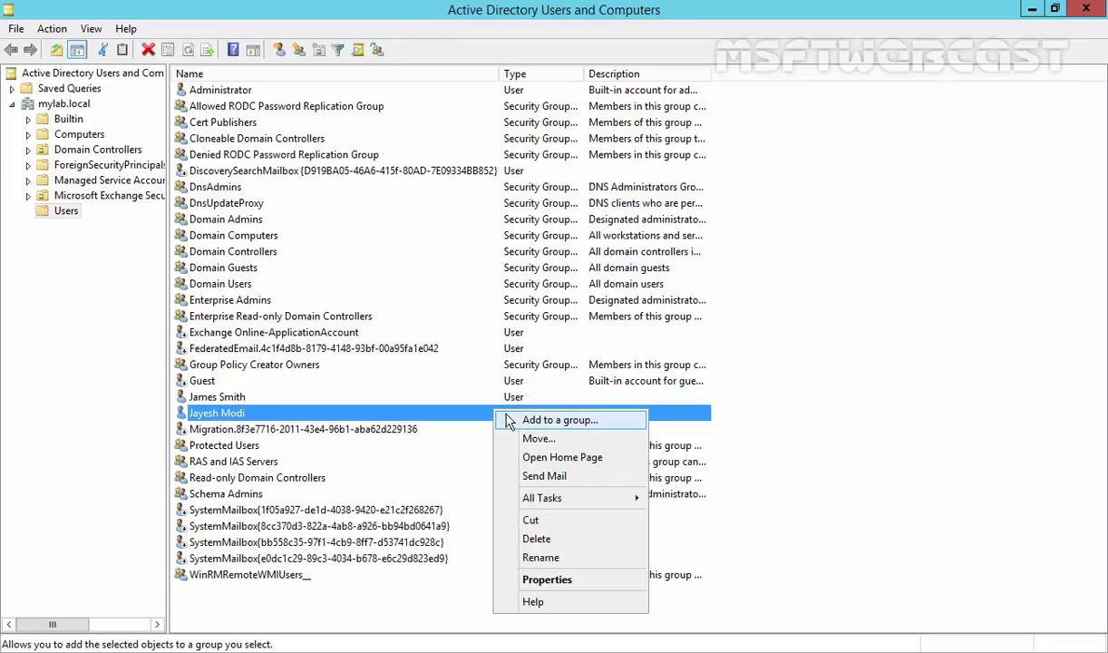
click(532, 585)
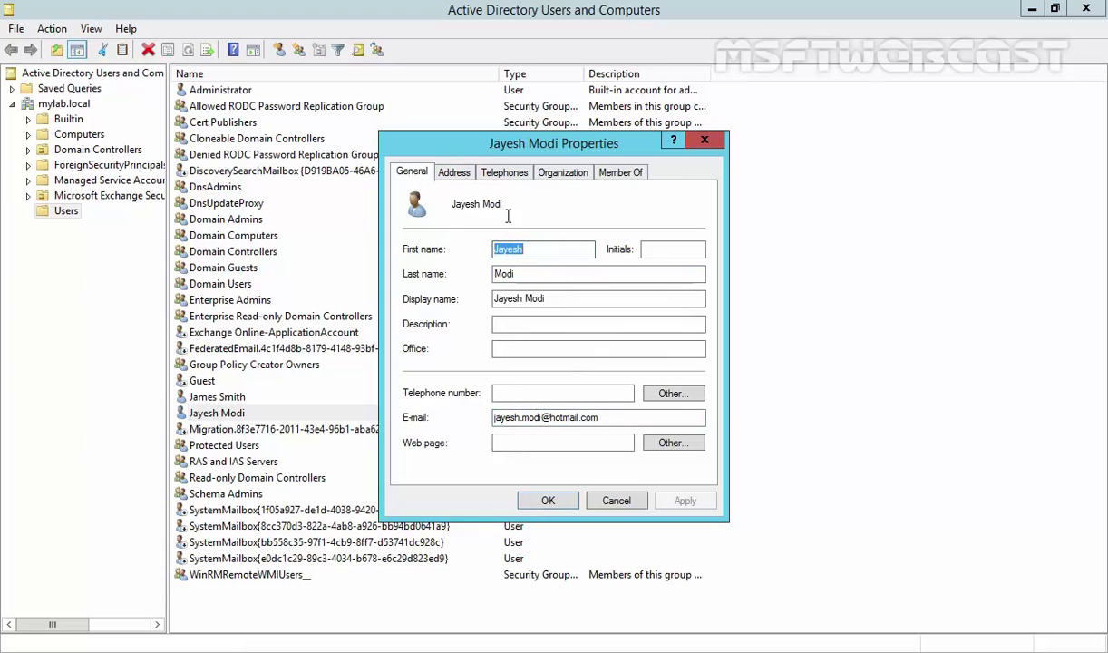
Review the contact's Address, Telephones, Organization and Member Of tabs, then cancel.
click(452, 172)
click(504, 172)
click(555, 173)
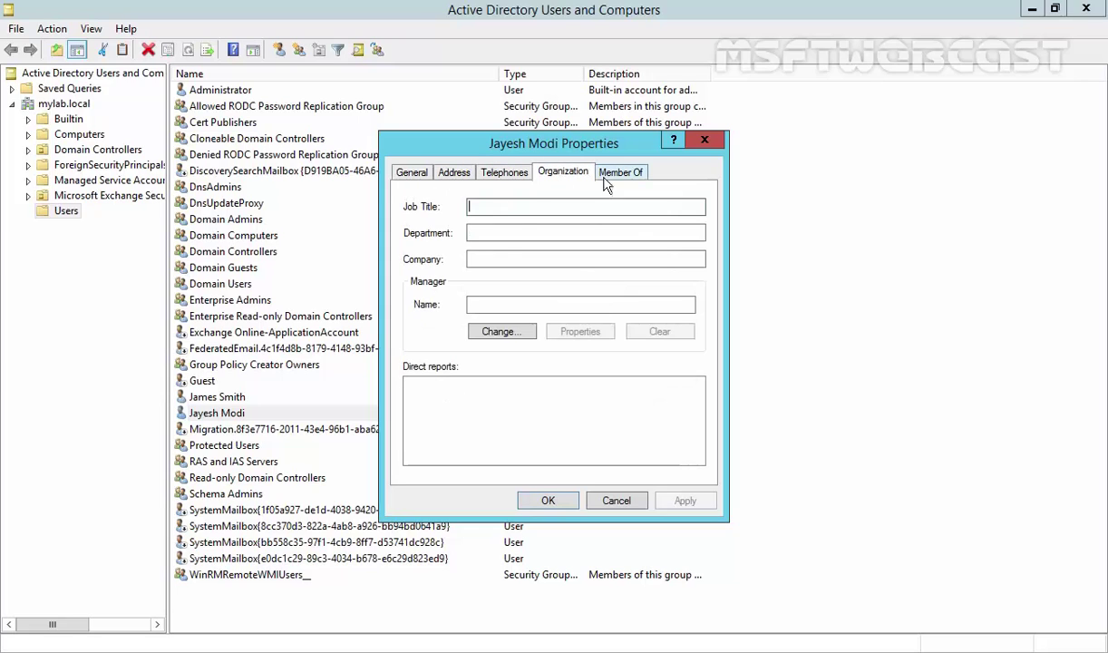
click(605, 179)
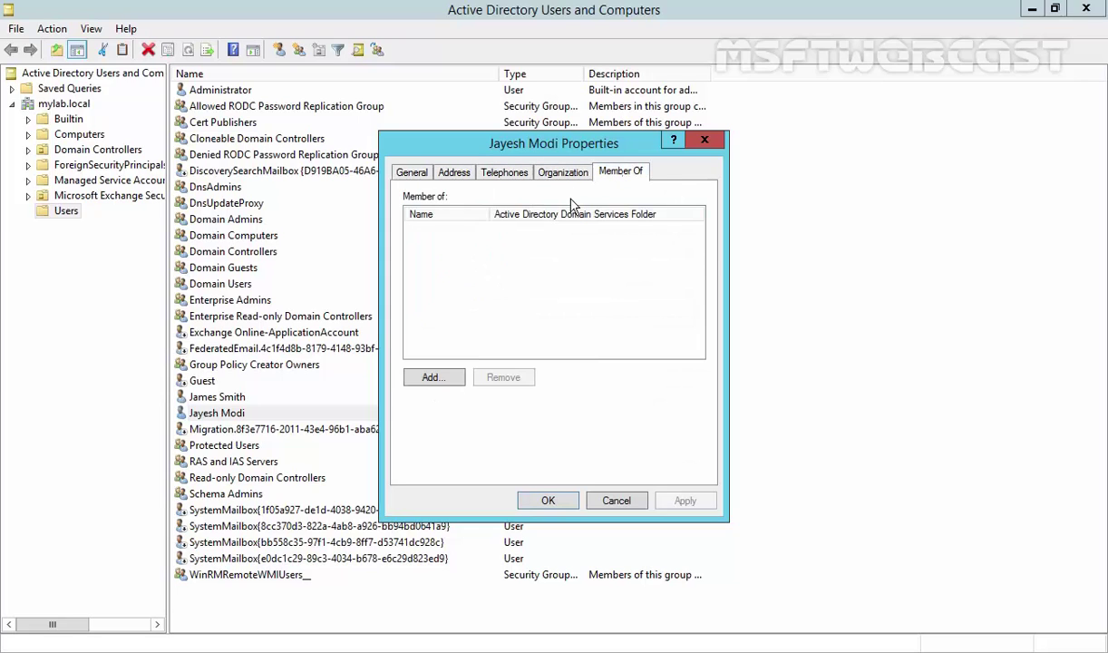
click(615, 500)
click(224, 399)
right_click(224, 399)
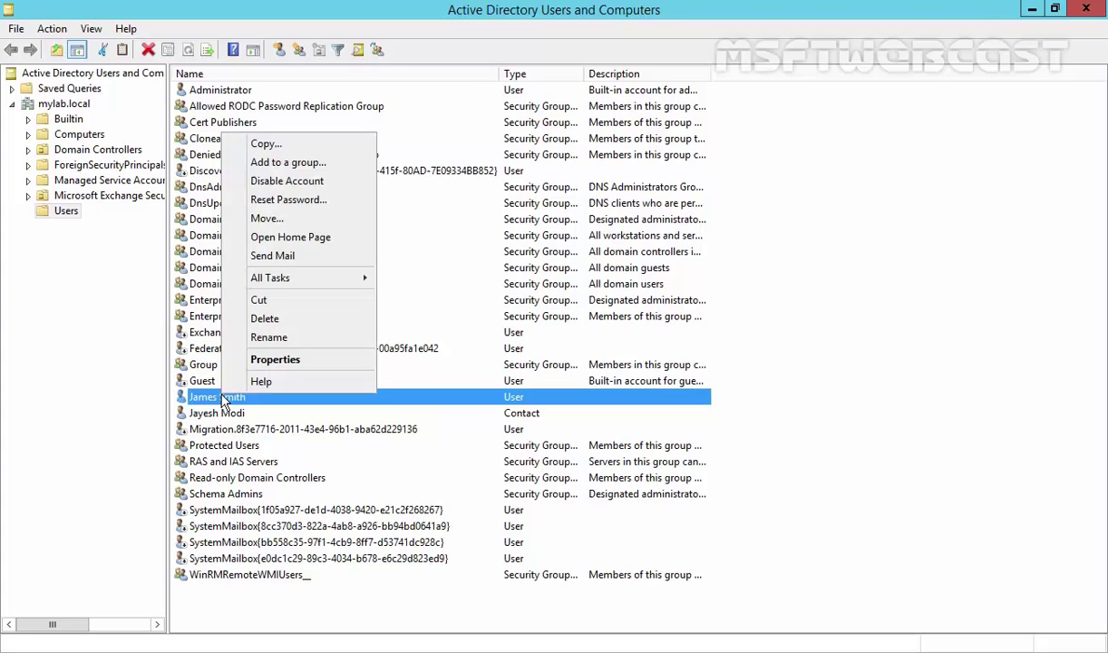
click(275, 359)
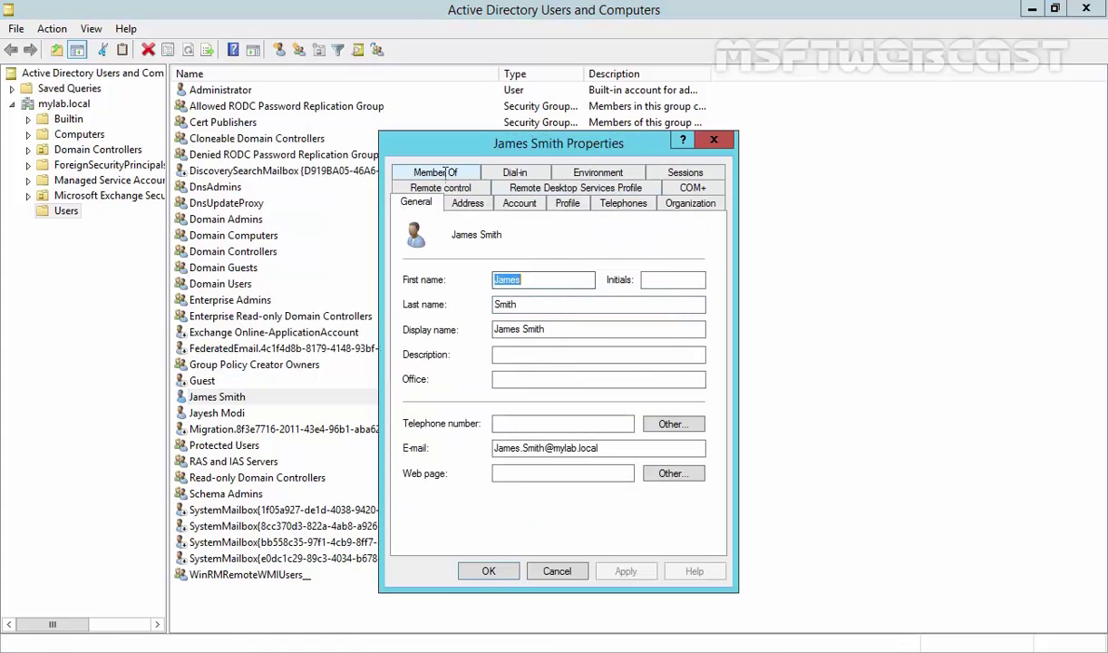
click(519, 207)
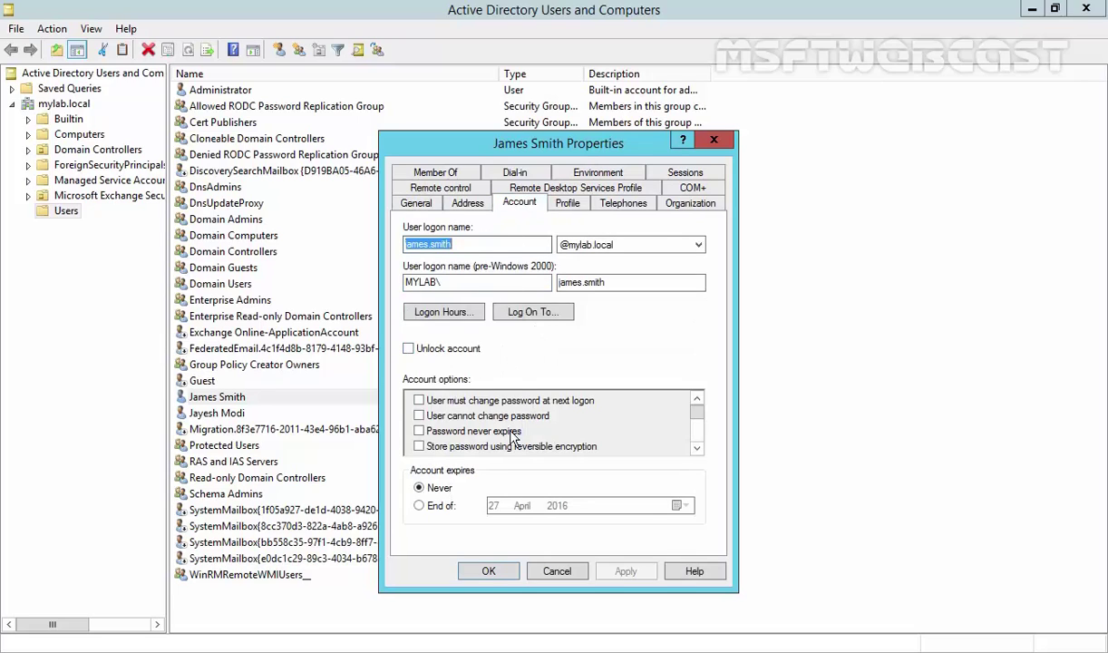
click(489, 572)
click(522, 414)
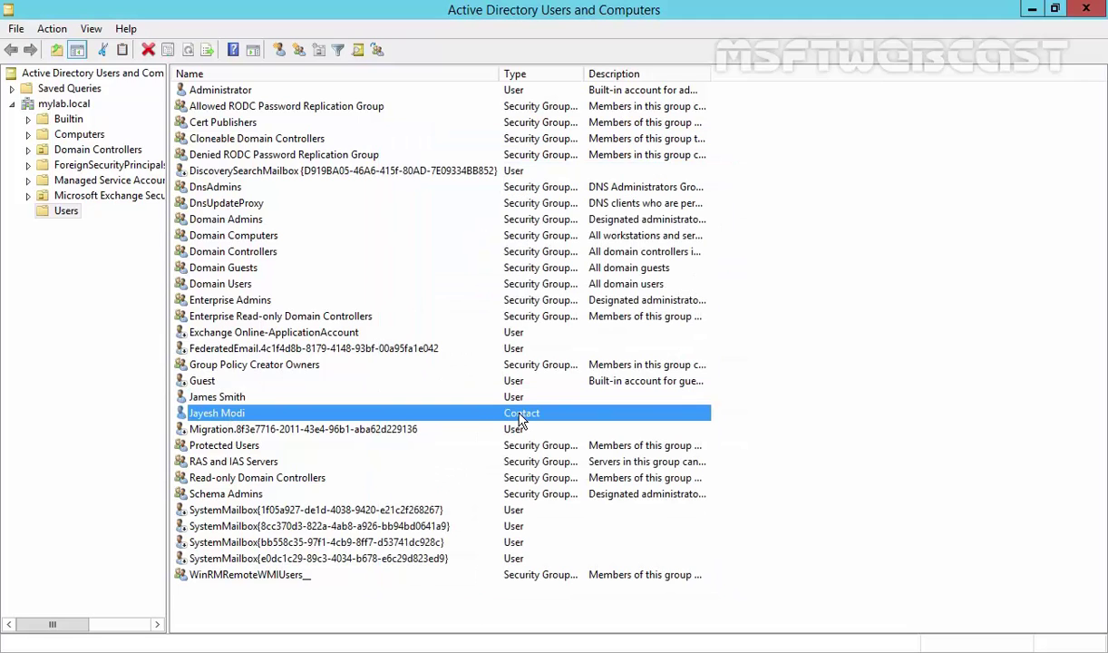
click(519, 398)
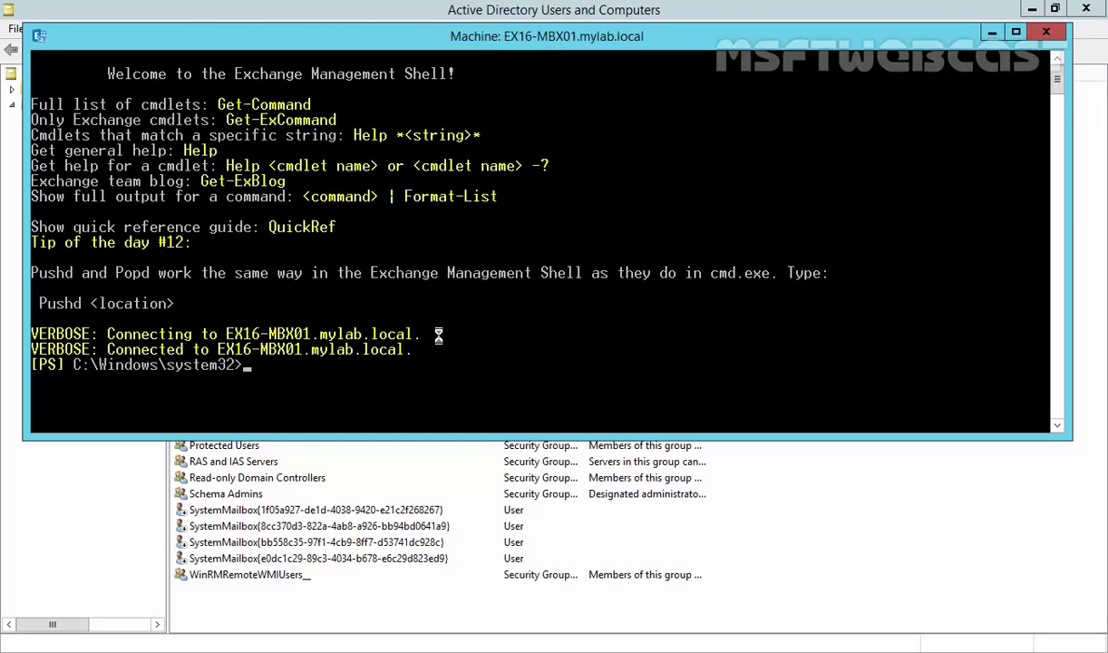
text(new-)
text(mailc)
key(Tab)
text(-)
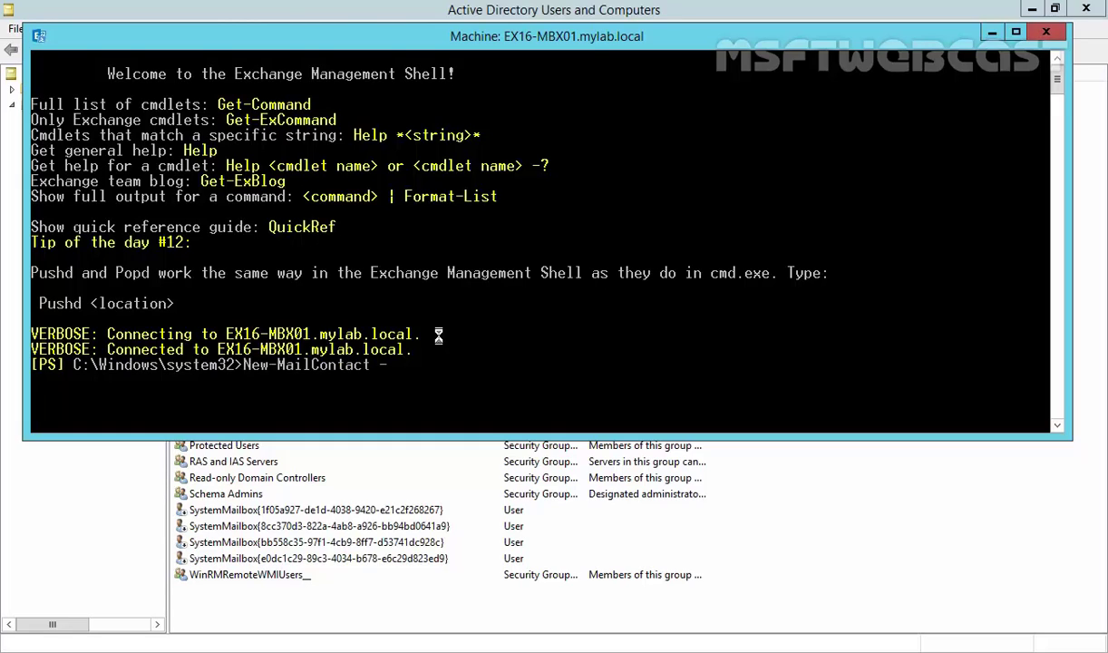
text(Name )
text(")
text(contact1")
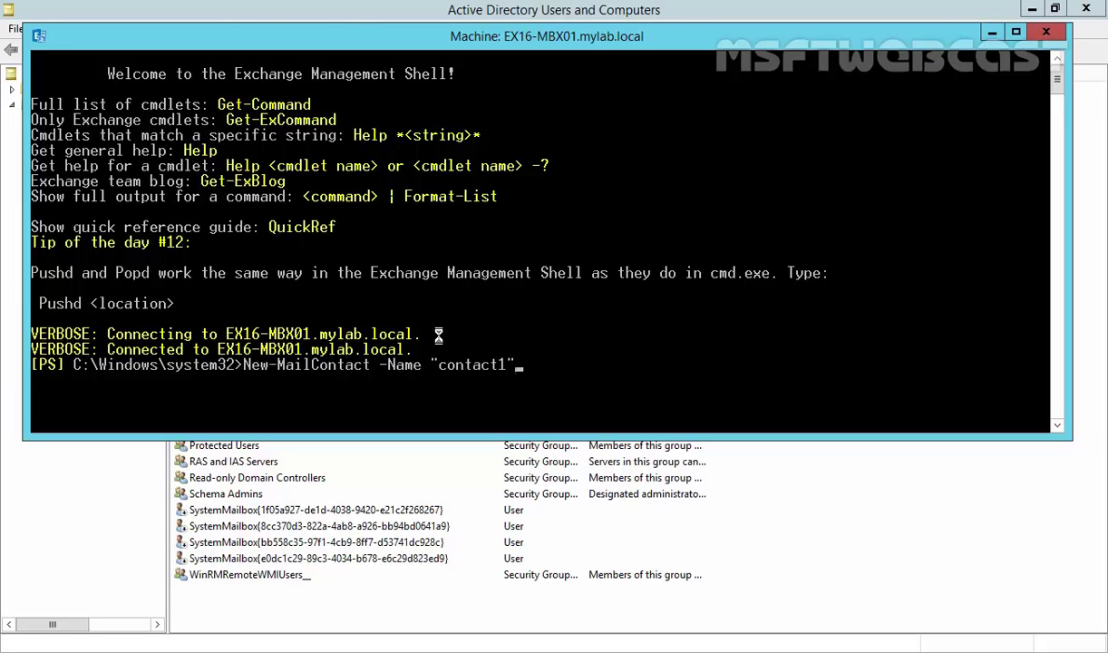
text( -e)
key(Tab)
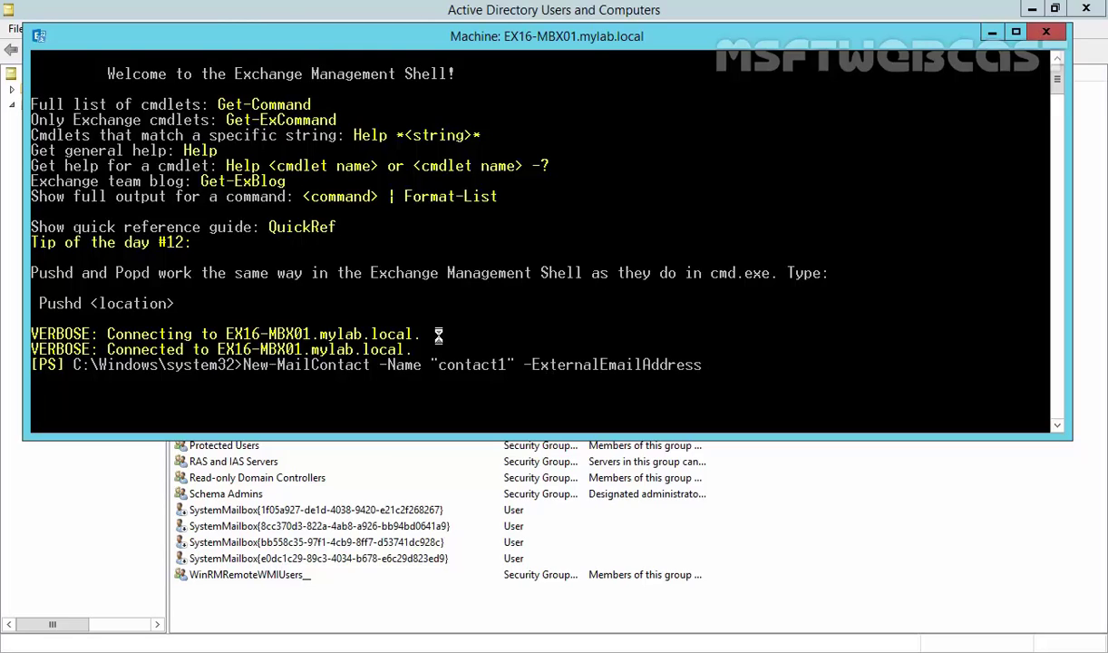
text(contact1@test)
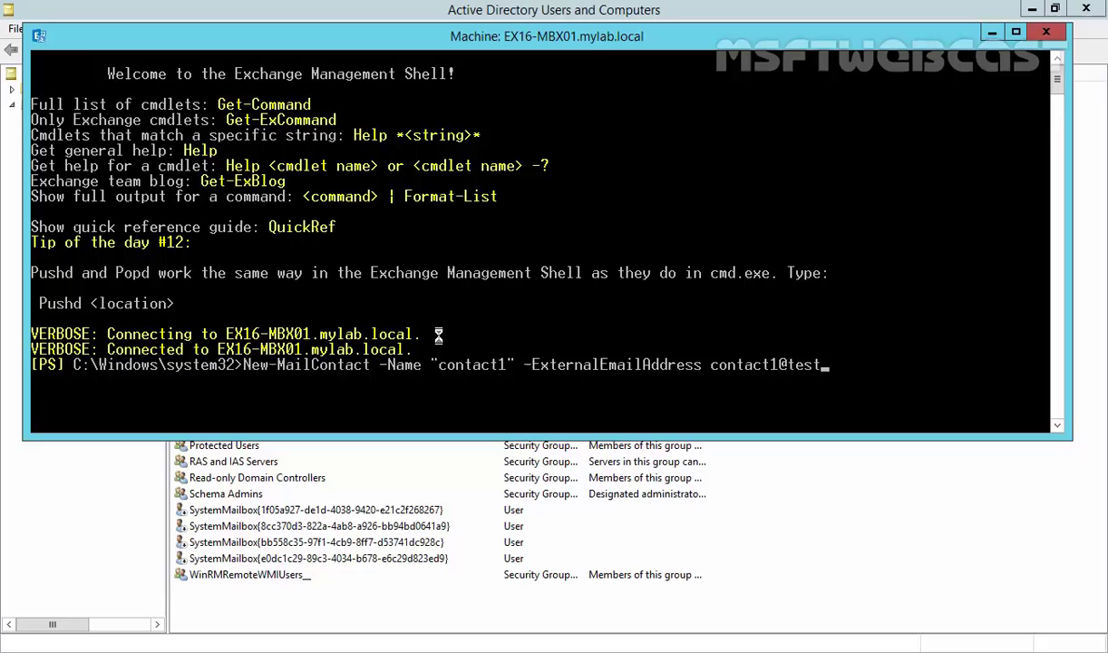
text(123.com)
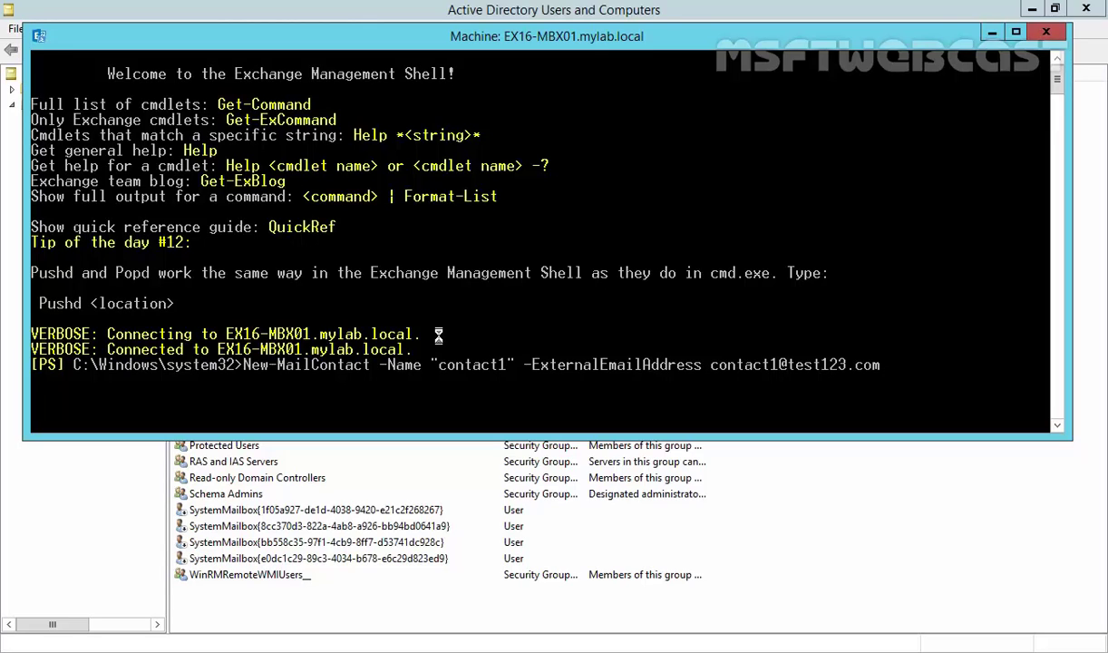
text( -o)
text(r)
key(Tab)
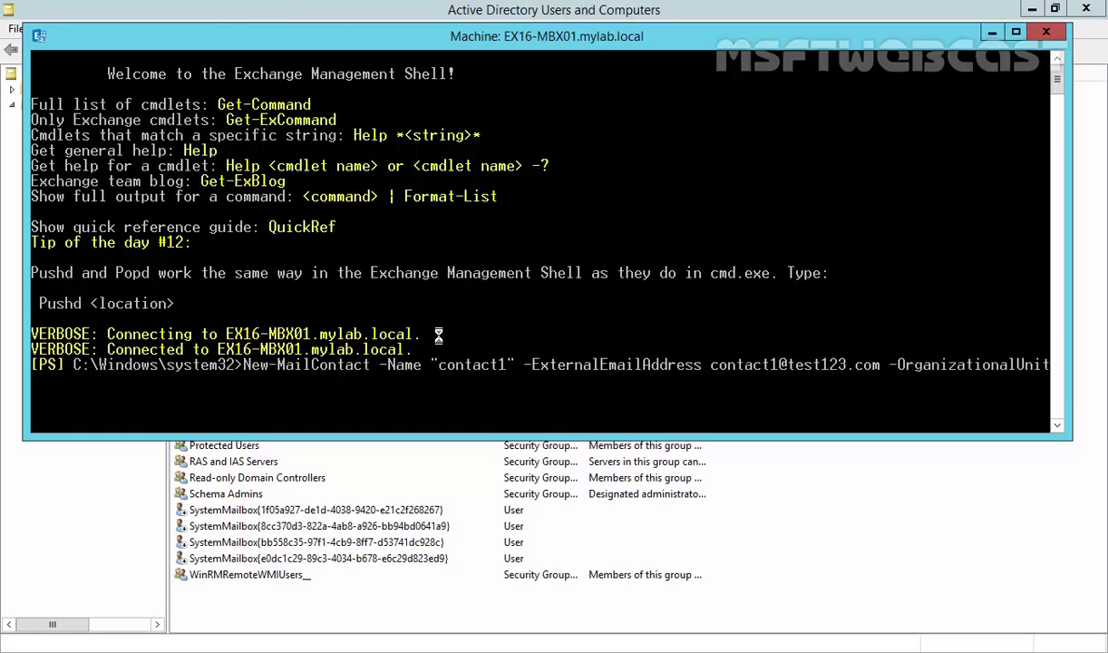
text(Users)
key(Return)
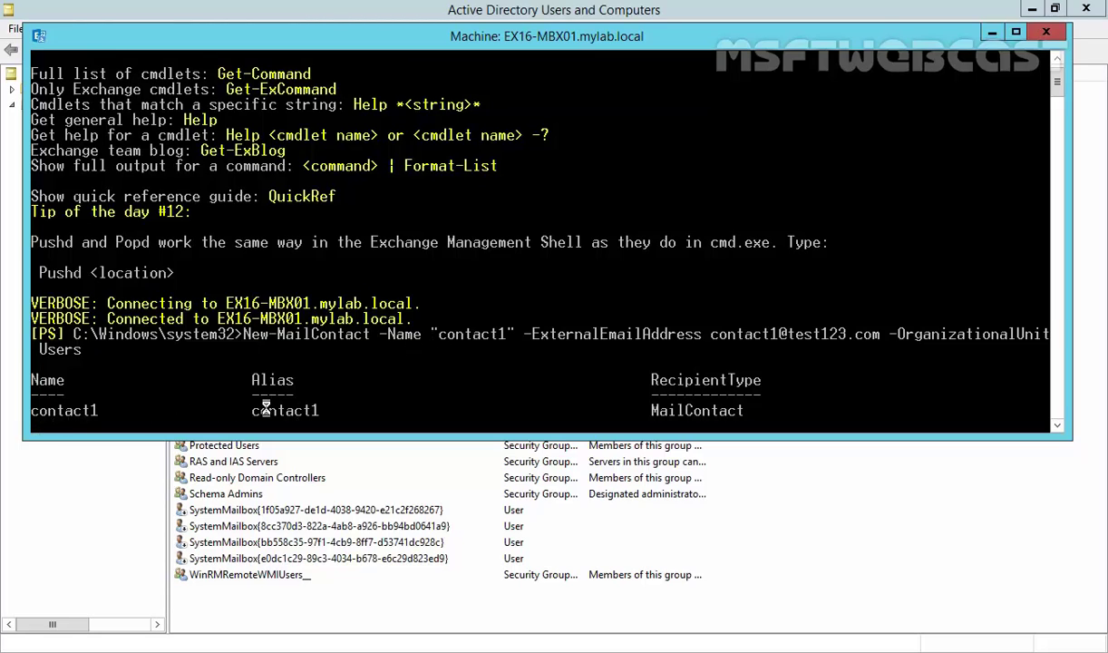
Close the shell, refresh the Users container, and select the new contact1 entry.
click(258, 585)
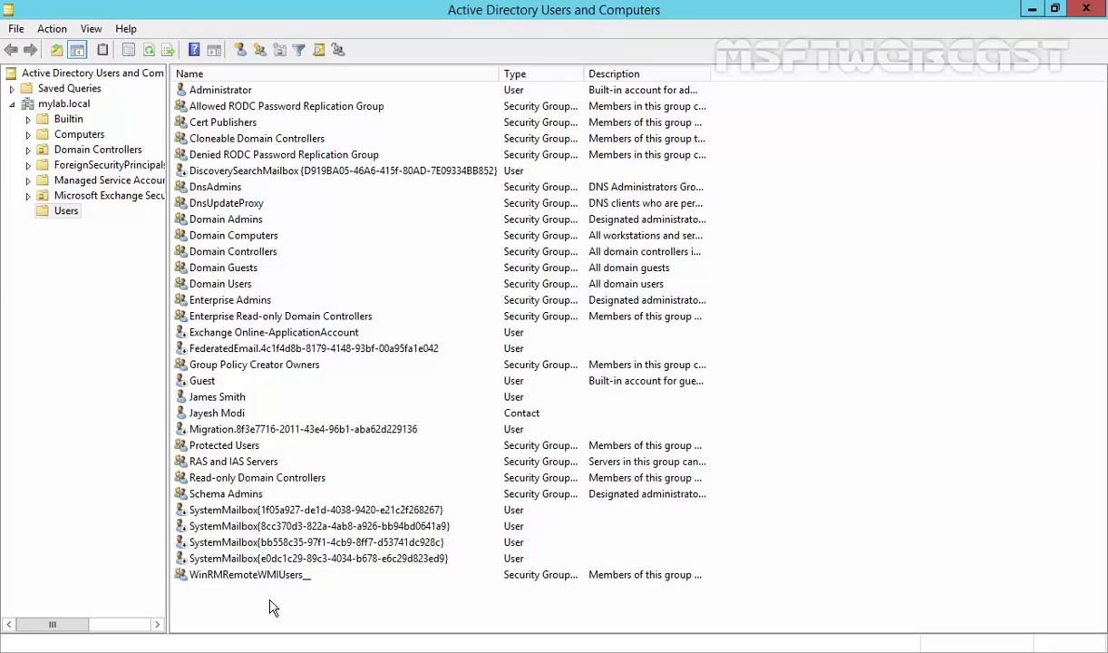
click(149, 50)
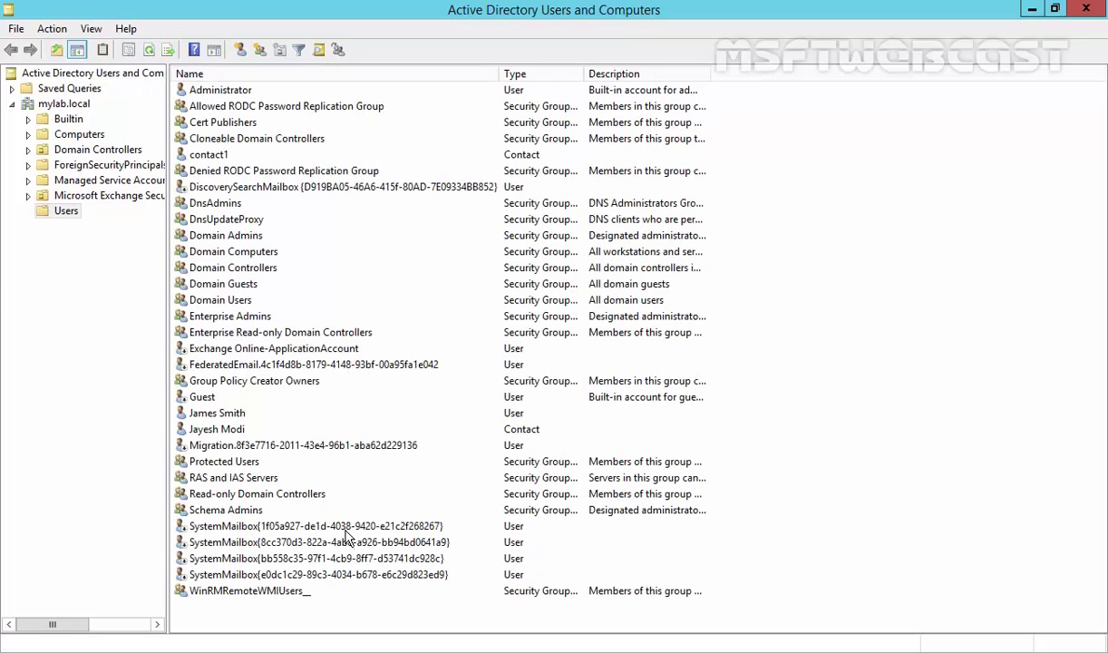
click(209, 151)
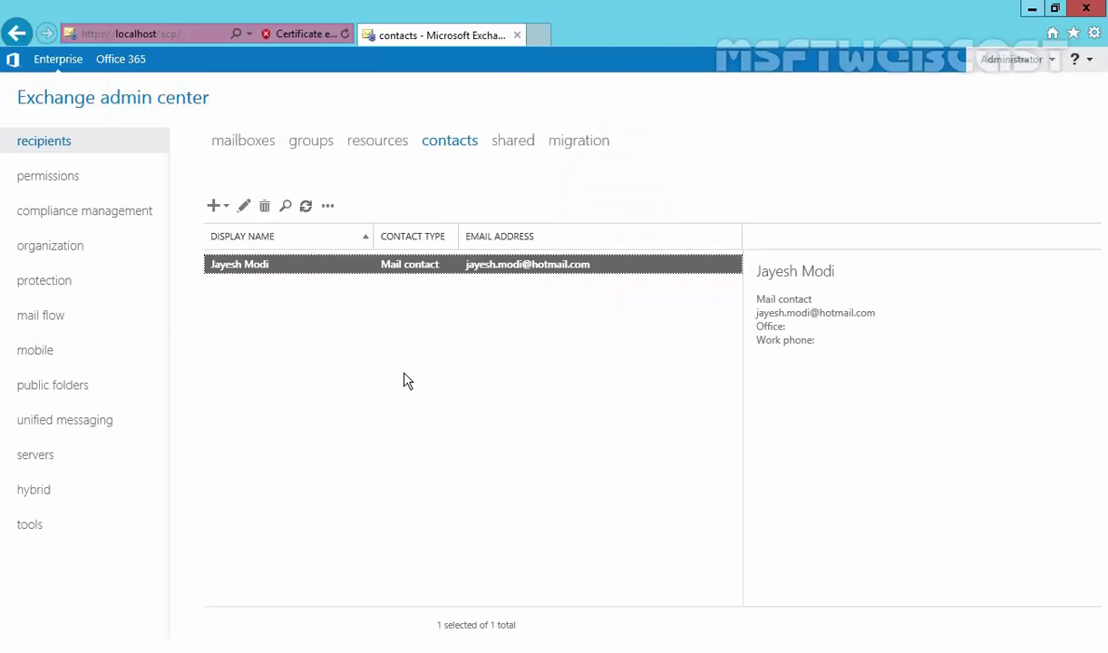
Refresh the contacts list and select contact1 to view its details.
click(306, 206)
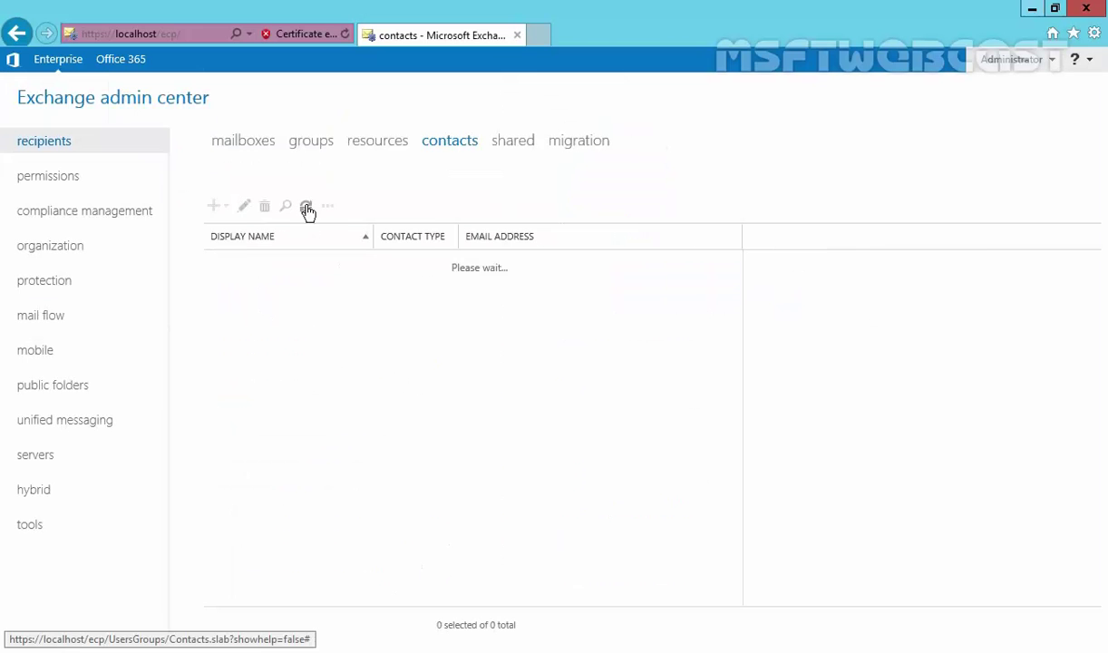
click(232, 267)
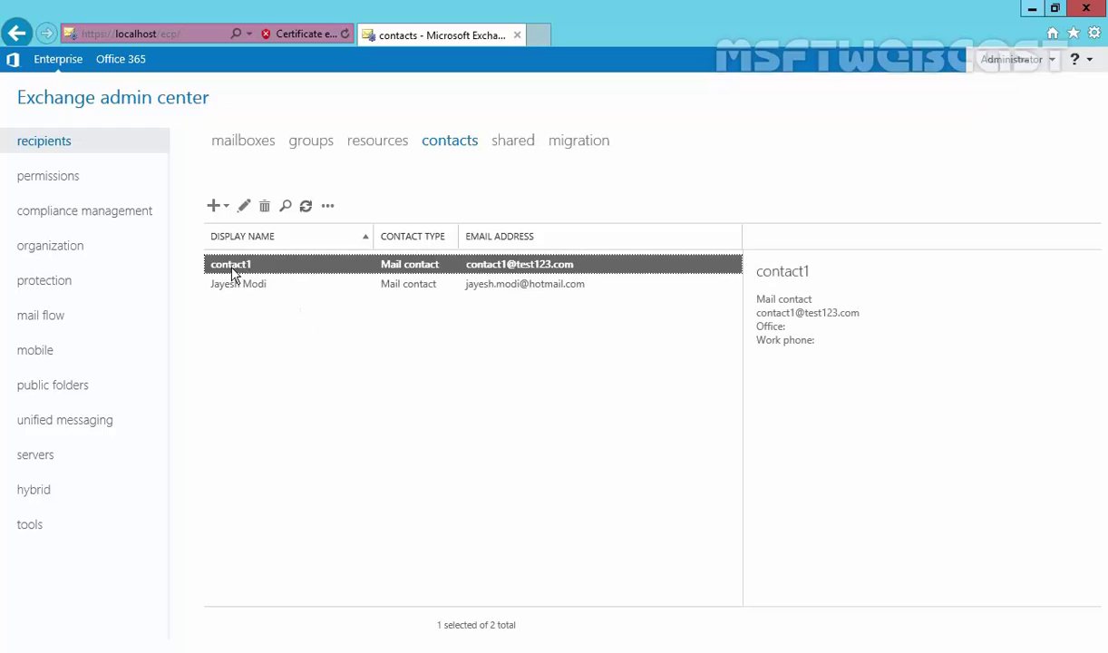